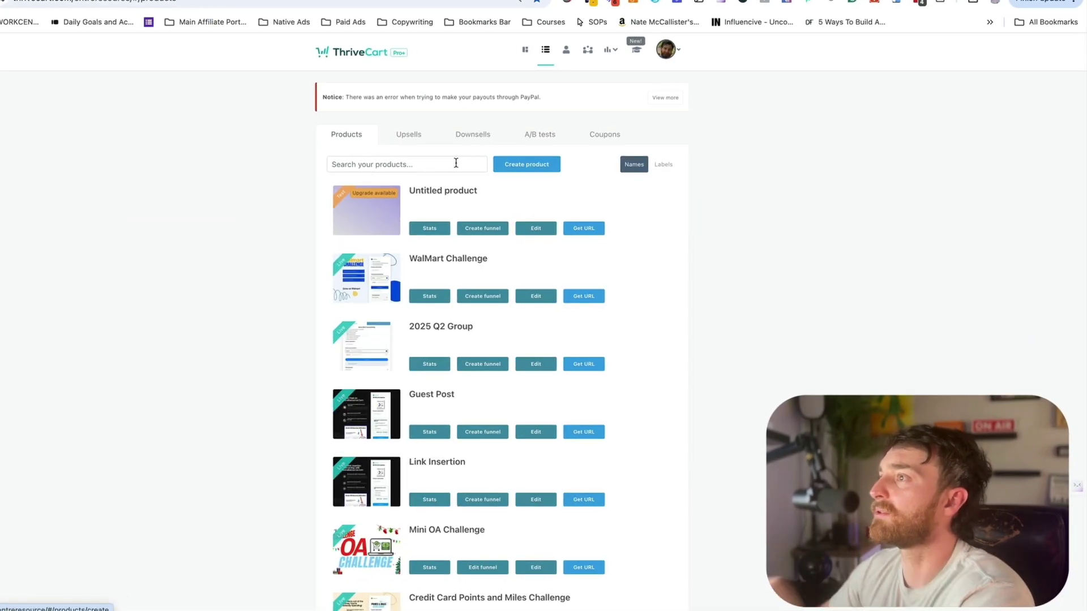
- Find IP Alert Lifetime [License] via 'ip alert' search and go to its Pricing settings
{"action": "left_click", "coordinate": [461, 177]}
{"action": "type", "text": "ip alert"}
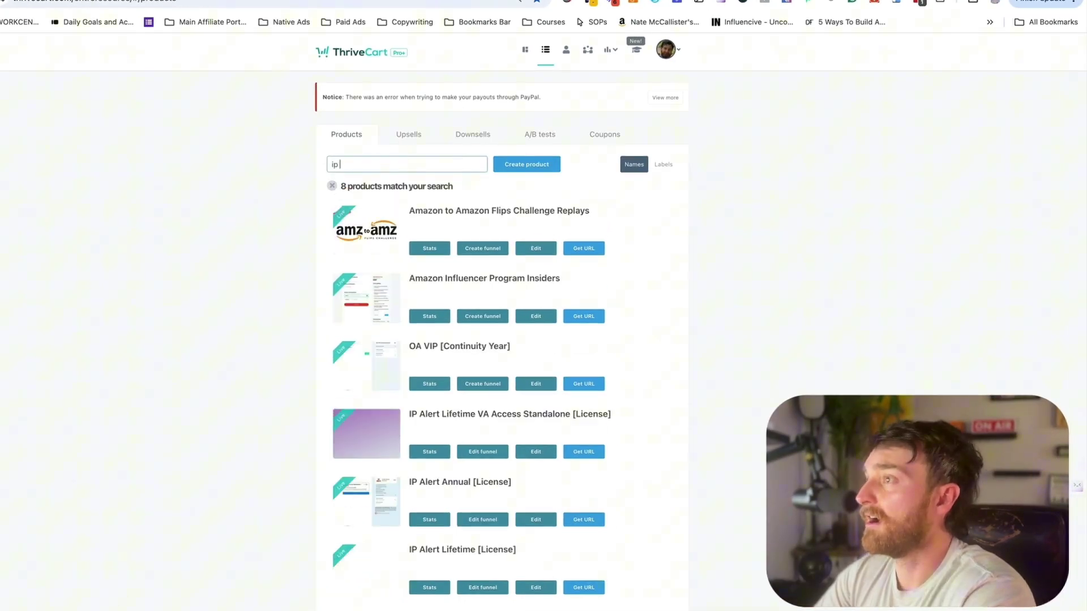
{"action": "left_click", "coordinate": [536, 383]}
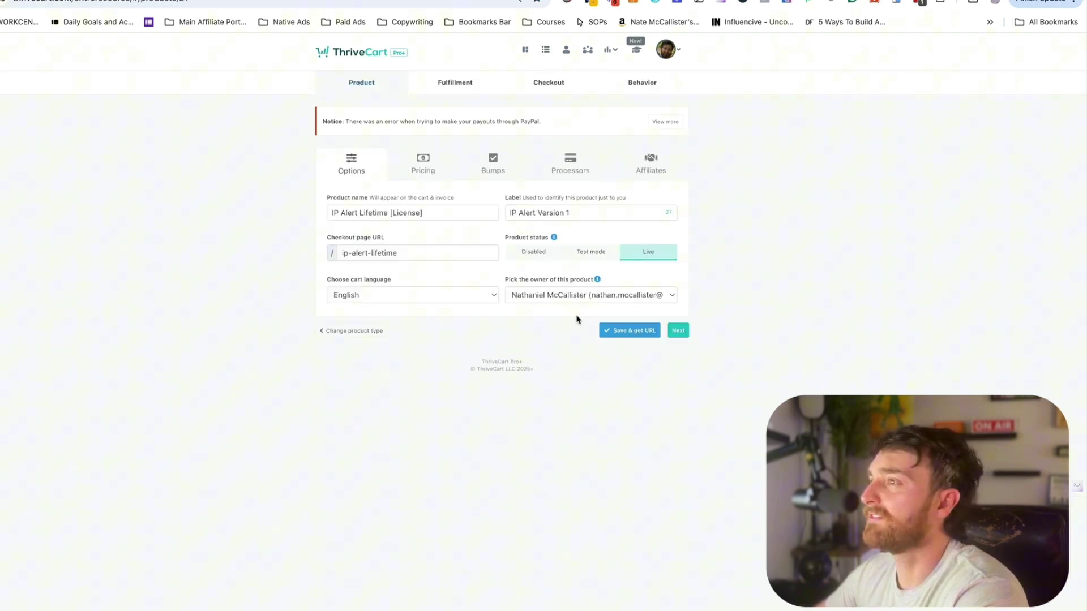
{"action": "left_click", "coordinate": [427, 167]}
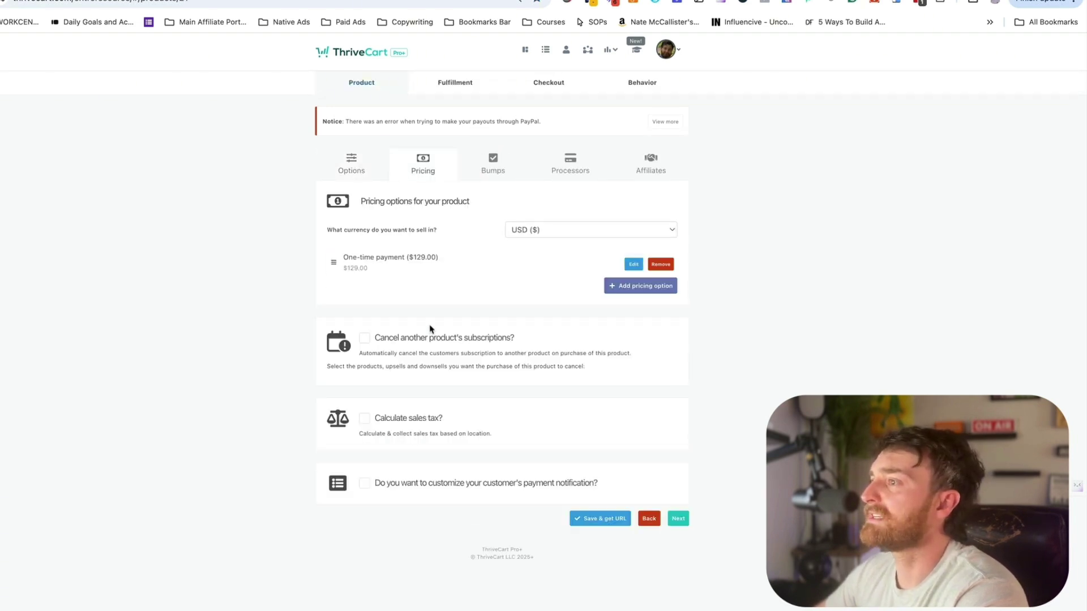
- Enable 'Cancel another product's subscriptions?' and select IP Alert Annual [License] to be cancelled
{"action": "left_click", "coordinate": [364, 340]}
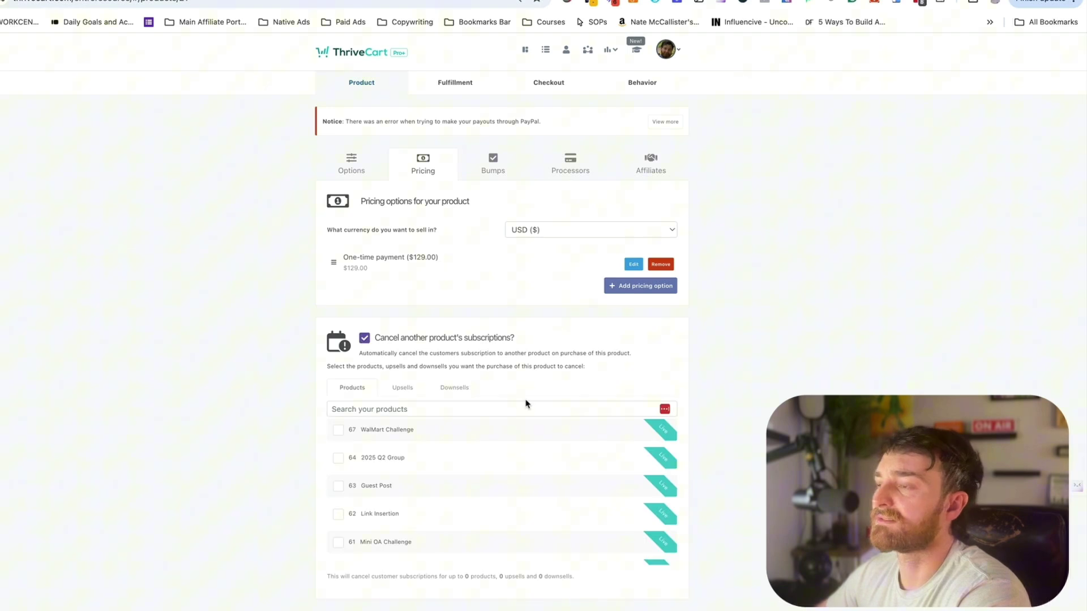
{"action": "left_click", "coordinate": [454, 410]}
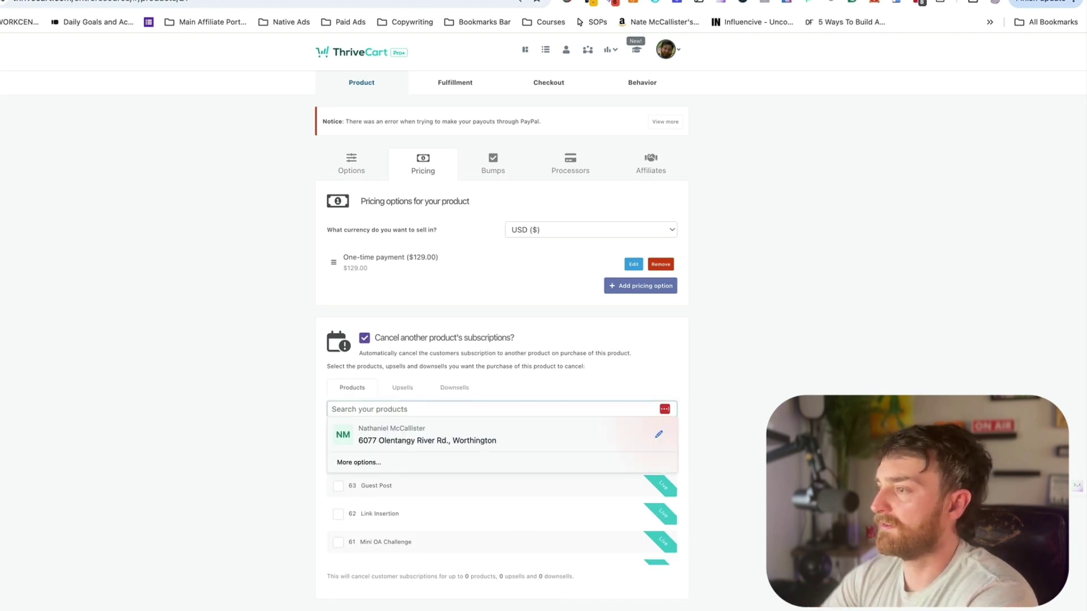
{"action": "type", "text": "ip alert"}
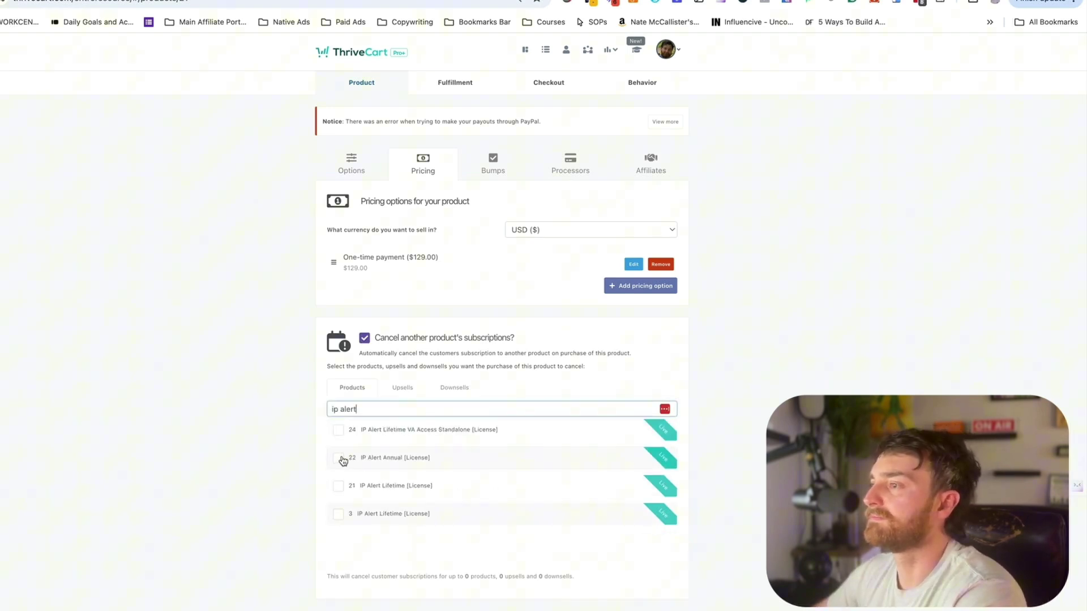
{"action": "left_click", "coordinate": [340, 459]}
{"action": "scroll", "coordinate": [691, 478], "scroll_direction": "down", "scroll_amount": 3}
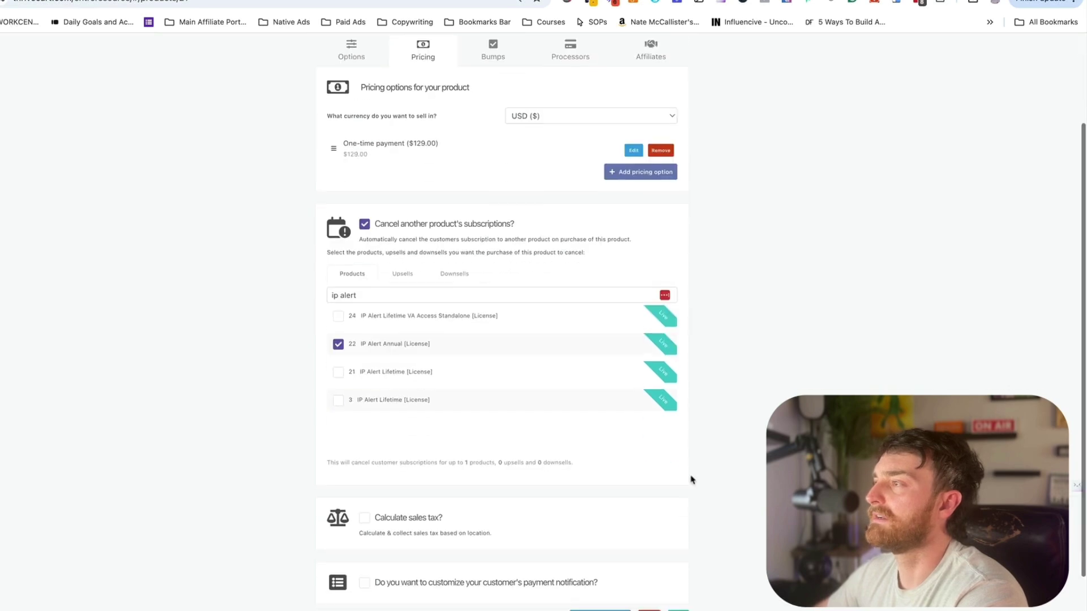
{"action": "scroll", "coordinate": [692, 479], "scroll_direction": "down", "scroll_amount": 1}
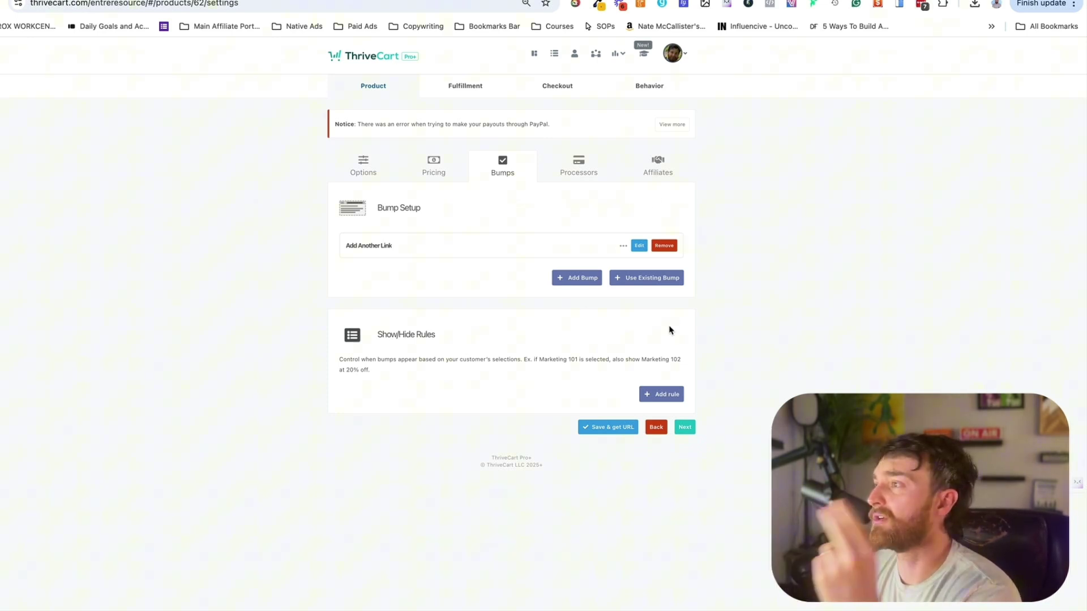
- Create a bump from existing Add Another Link, renamed '2nd Bump Link' and priced 65, and save it
{"action": "left_click", "coordinate": [647, 278]}
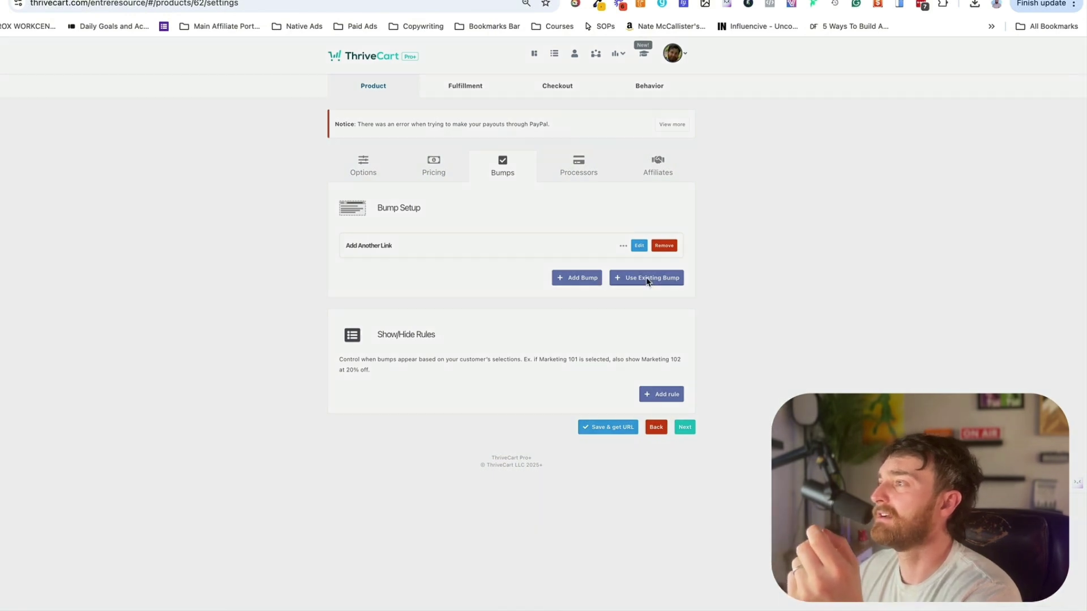
{"action": "scroll", "coordinate": [439, 187], "scroll_direction": "down", "scroll_amount": 2}
{"action": "scroll", "coordinate": [440, 187], "scroll_direction": "down", "scroll_amount": 2}
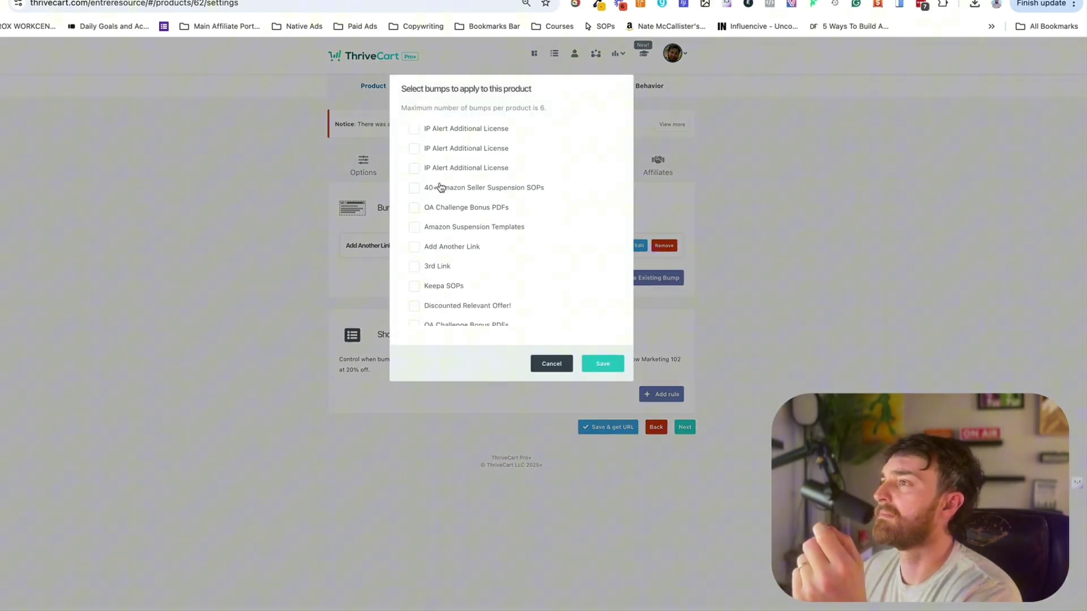
{"action": "scroll", "coordinate": [441, 186], "scroll_direction": "up", "scroll_amount": 1}
{"action": "scroll", "coordinate": [440, 187], "scroll_direction": "down", "scroll_amount": 3}
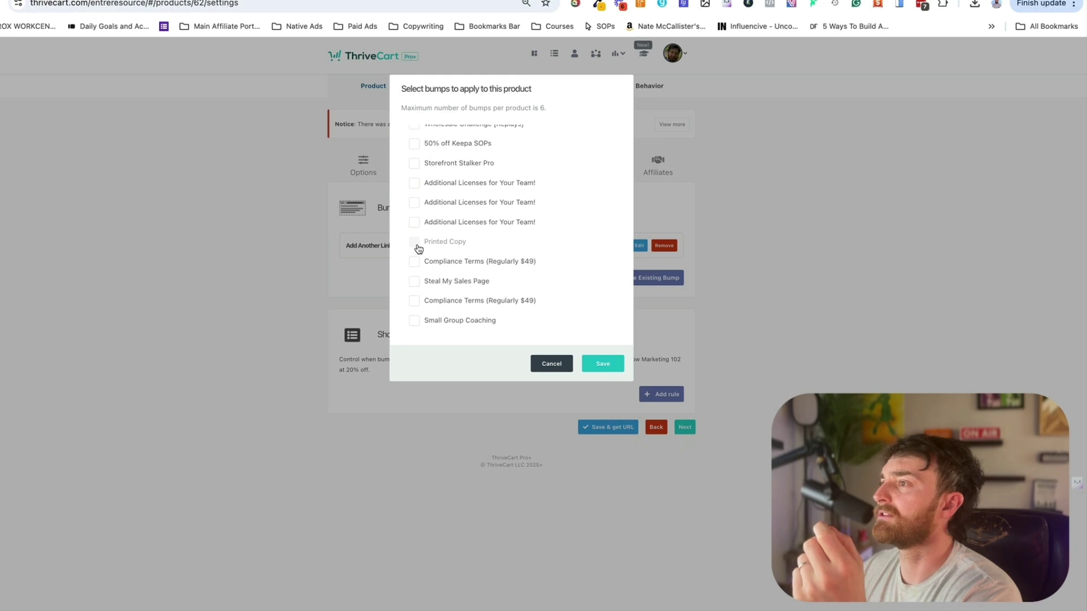
{"action": "scroll", "coordinate": [419, 245], "scroll_direction": "up", "scroll_amount": 2}
{"action": "scroll", "coordinate": [418, 242], "scroll_direction": "up", "scroll_amount": 2}
{"action": "scroll", "coordinate": [418, 234], "scroll_direction": "up", "scroll_amount": 1}
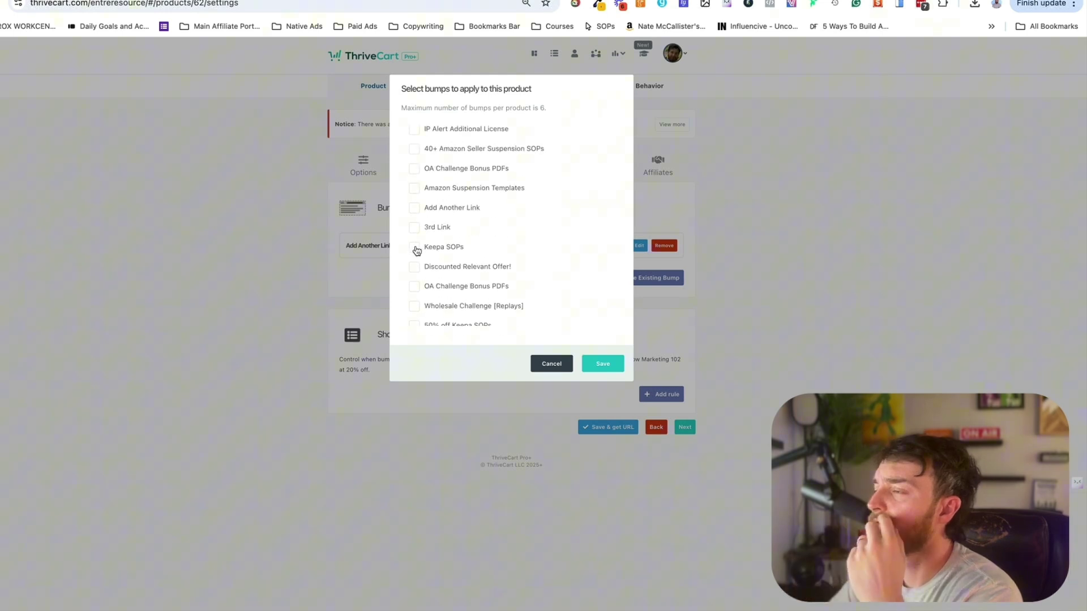
{"action": "left_click", "coordinate": [415, 208]}
{"action": "type", "text": "2nd Bump Lin"}
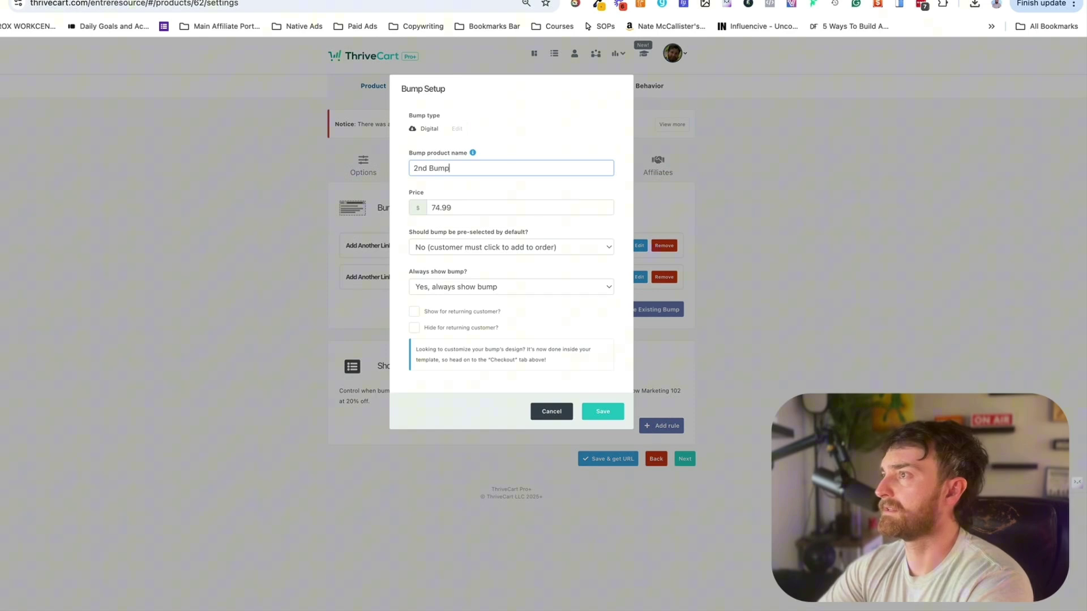
{"action": "type", "text": "k"}
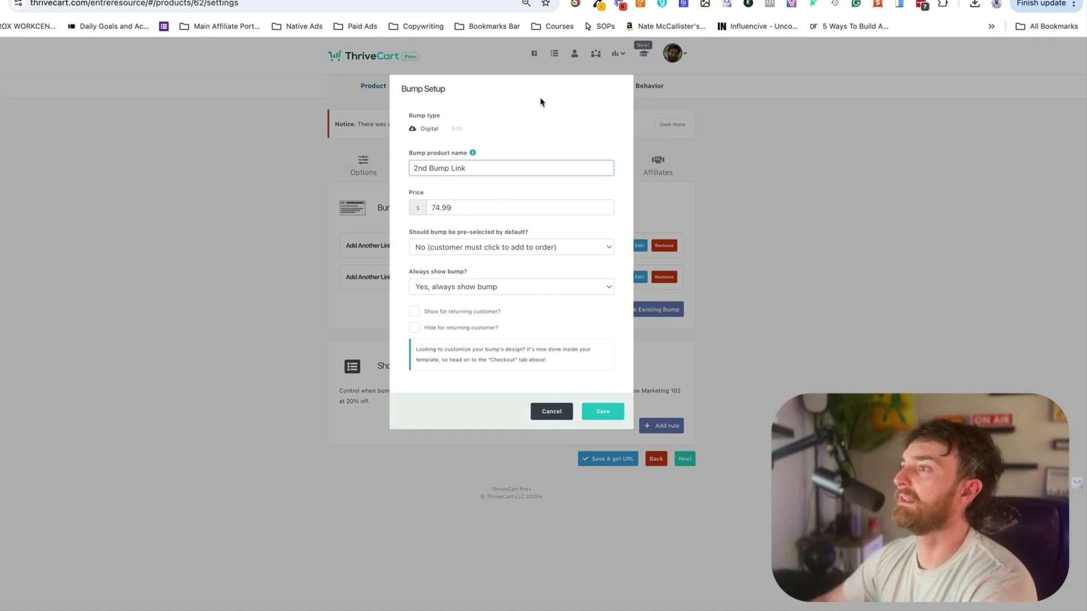
{"action": "key", "text": "Tab"}
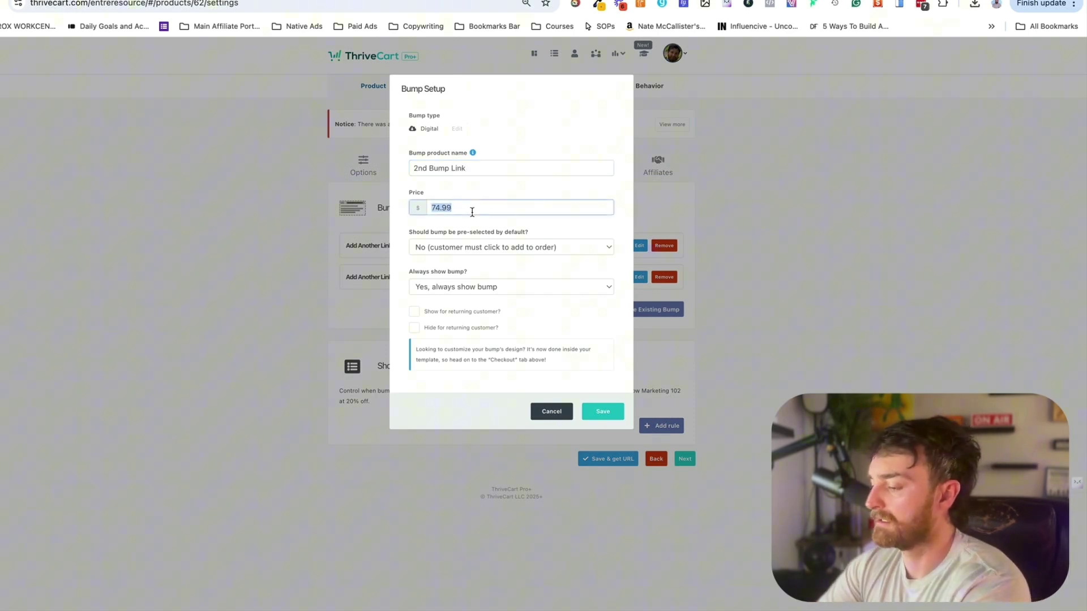
{"action": "type", "text": "65"}
{"action": "left_click", "coordinate": [604, 418]}
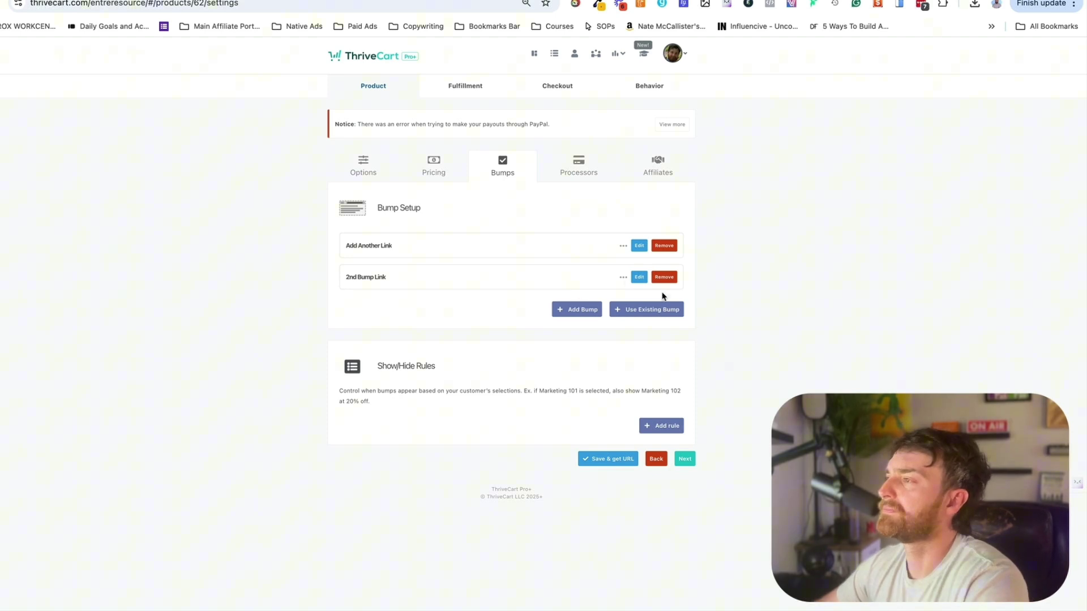
- Set 2nd Bump Link to be unselected by default and shown only based on rules
{"action": "left_click", "coordinate": [638, 278]}
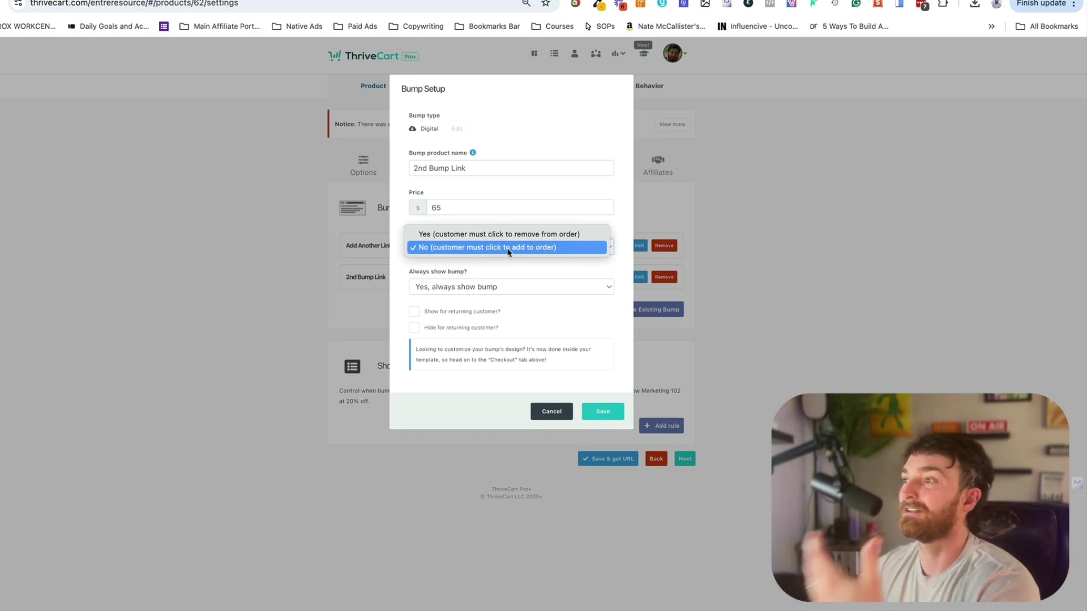
{"action": "left_click", "coordinate": [510, 257]}
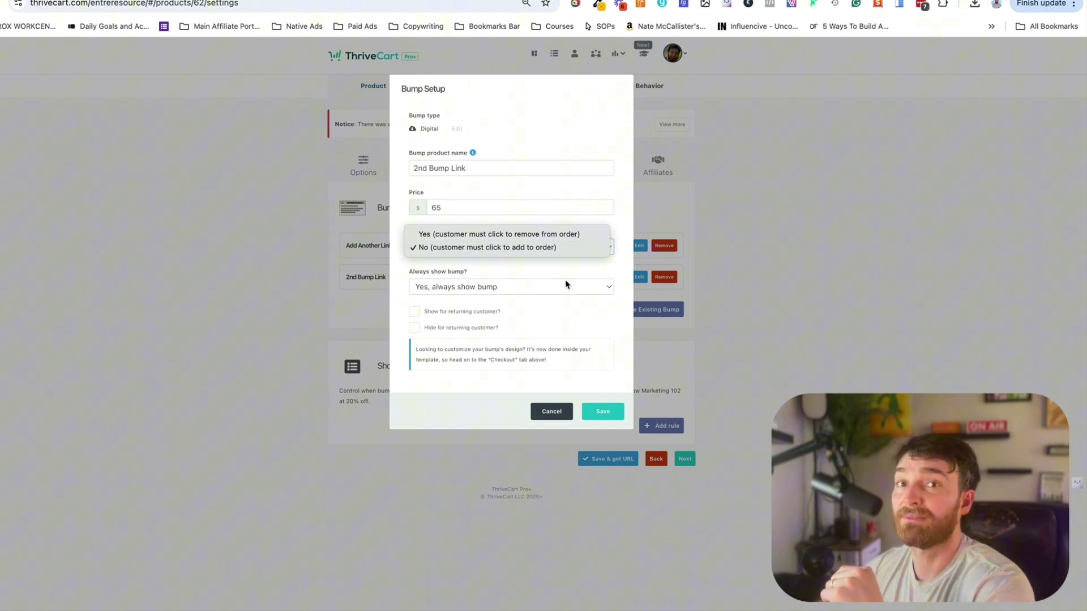
{"action": "left_click", "coordinate": [558, 288]}
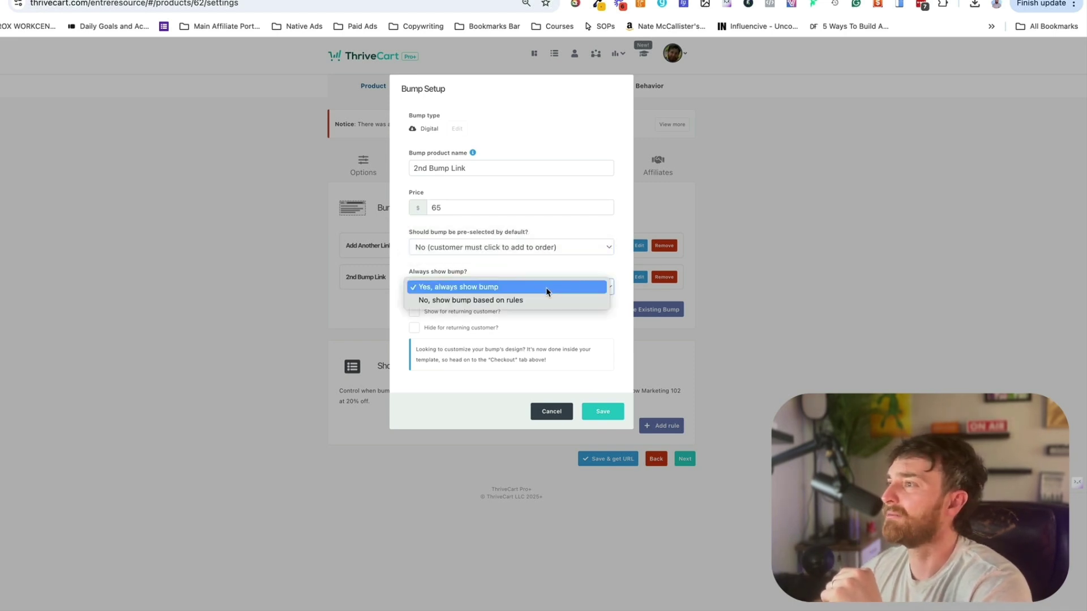
{"action": "left_click", "coordinate": [544, 299]}
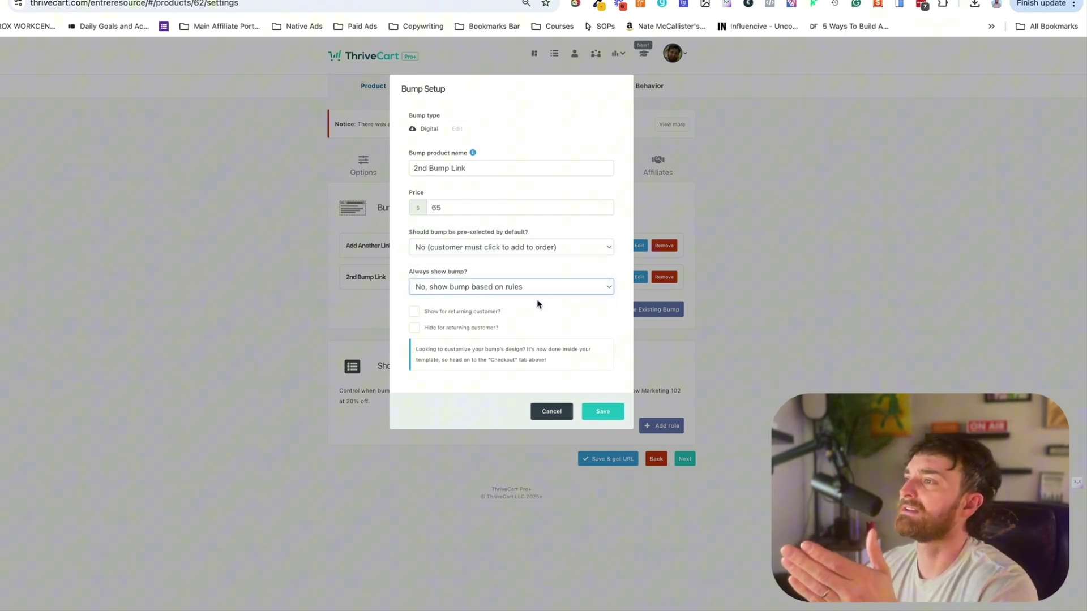
- Hide the bump for returning customers who bought Link Insertion, and save the bump
{"action": "left_click", "coordinate": [415, 329]}
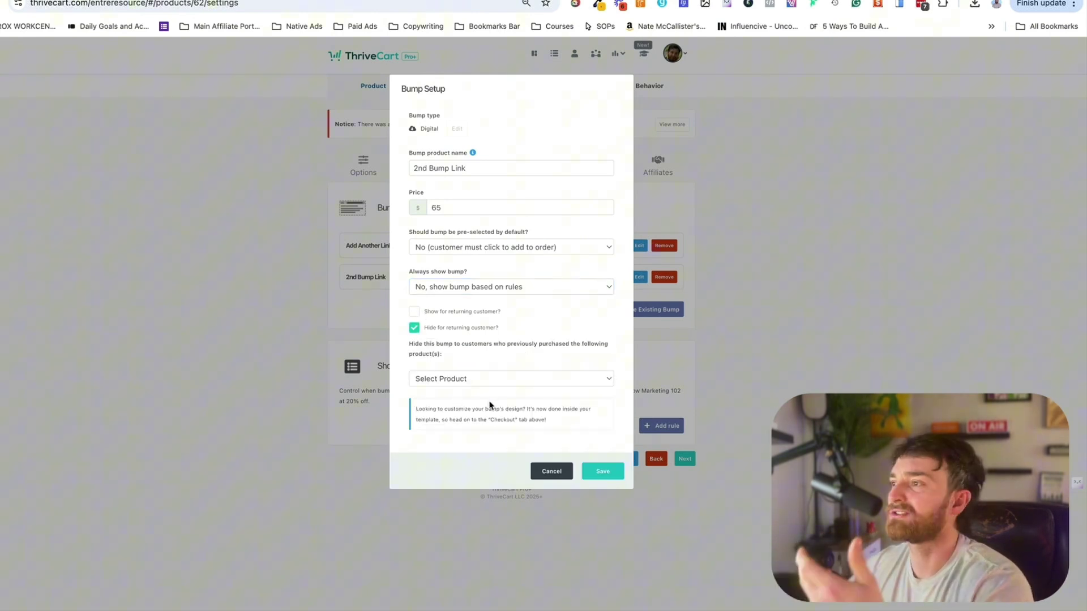
{"action": "left_click", "coordinate": [497, 379]}
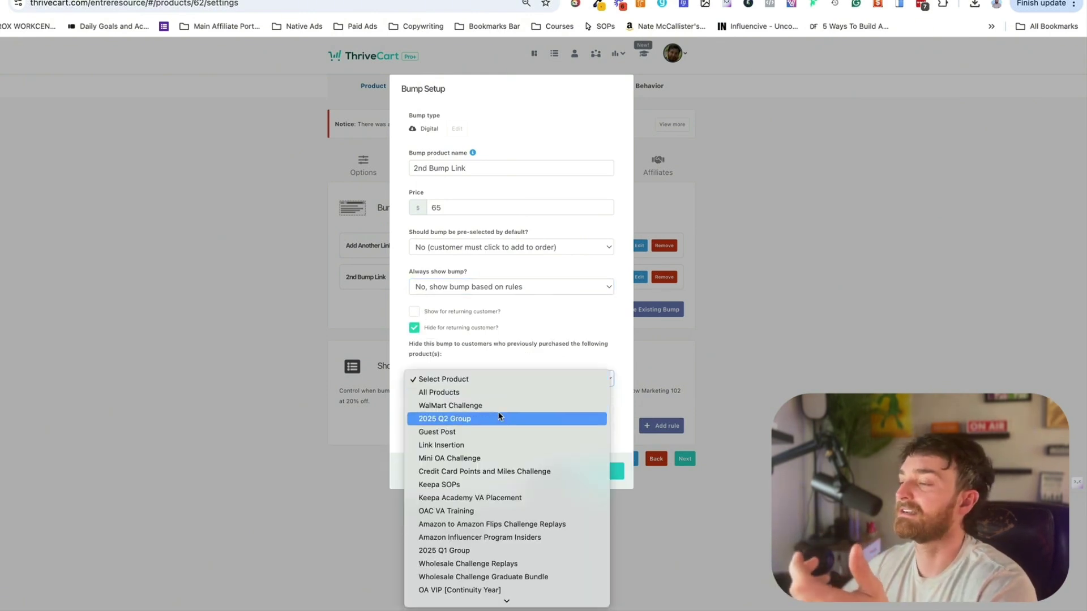
{"action": "scroll", "coordinate": [502, 416], "scroll_direction": "down", "scroll_amount": 3}
{"action": "scroll", "coordinate": [502, 408], "scroll_direction": "down", "scroll_amount": 3}
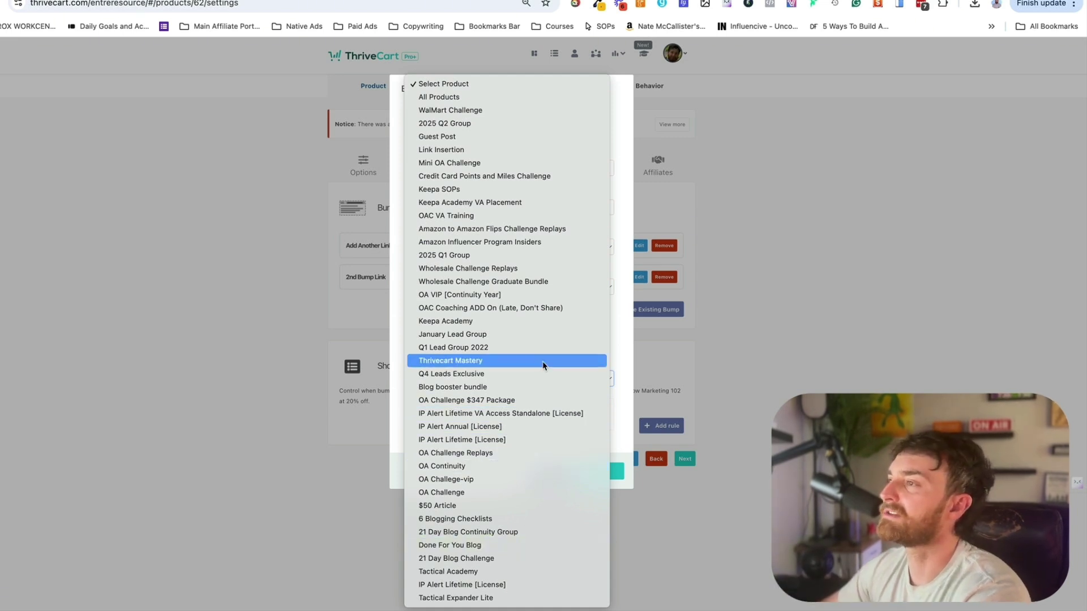
{"action": "left_click", "coordinate": [505, 150]}
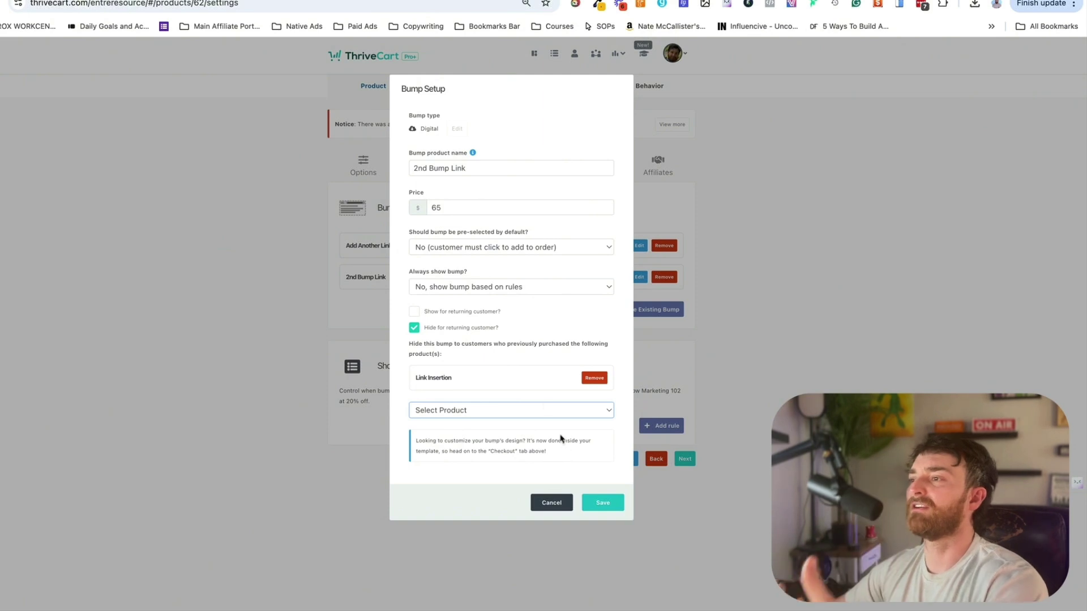
{"action": "left_click", "coordinate": [603, 504]}
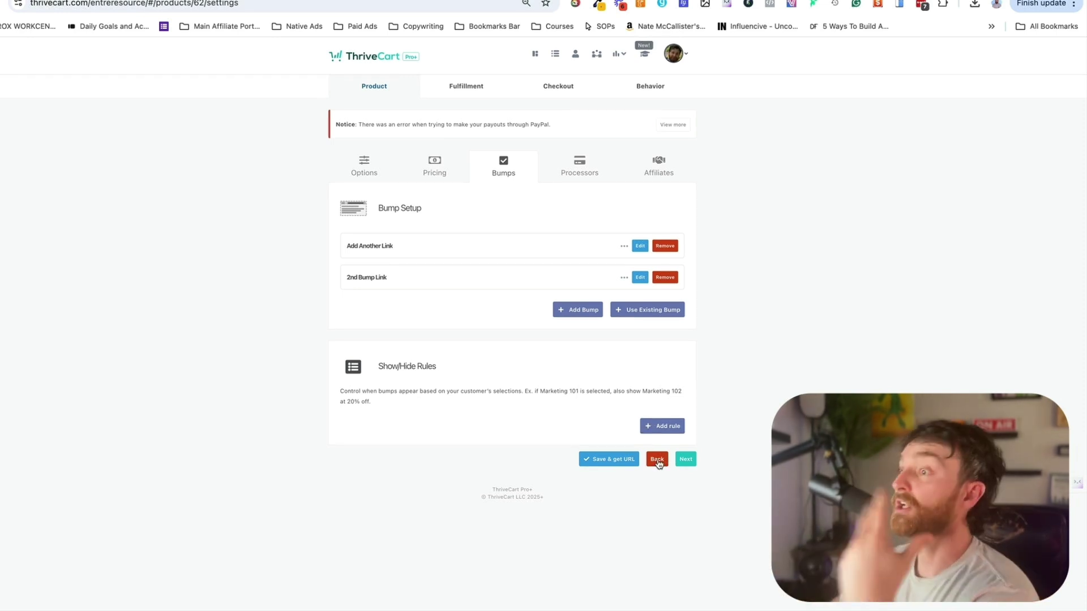
- Start a bump rule triggered when Add Another Link is Selected, action set to Show
{"action": "left_click", "coordinate": [650, 427]}
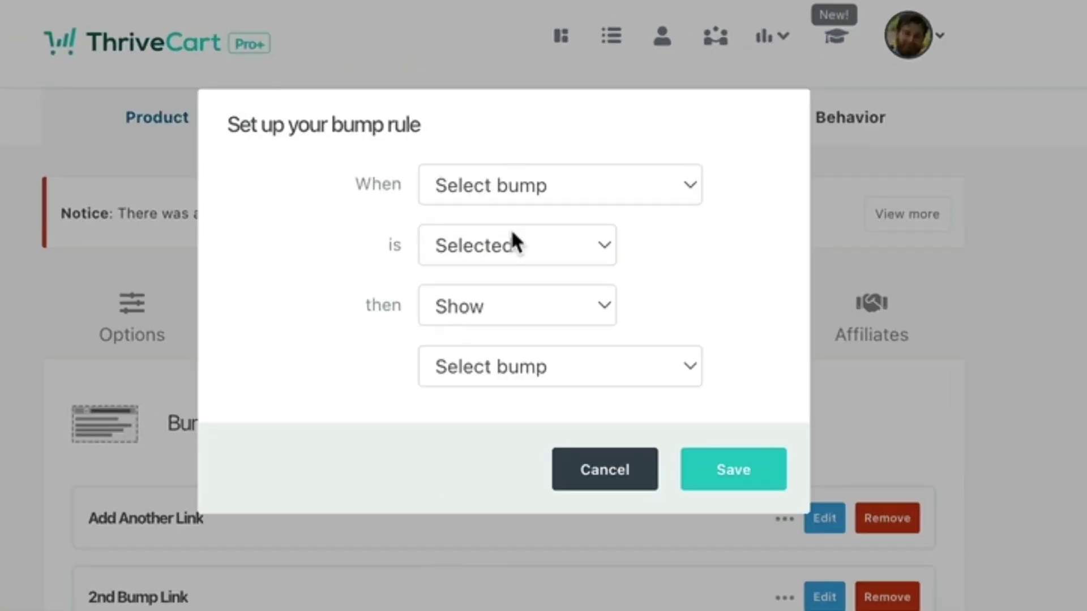
{"action": "left_click", "coordinate": [514, 192]}
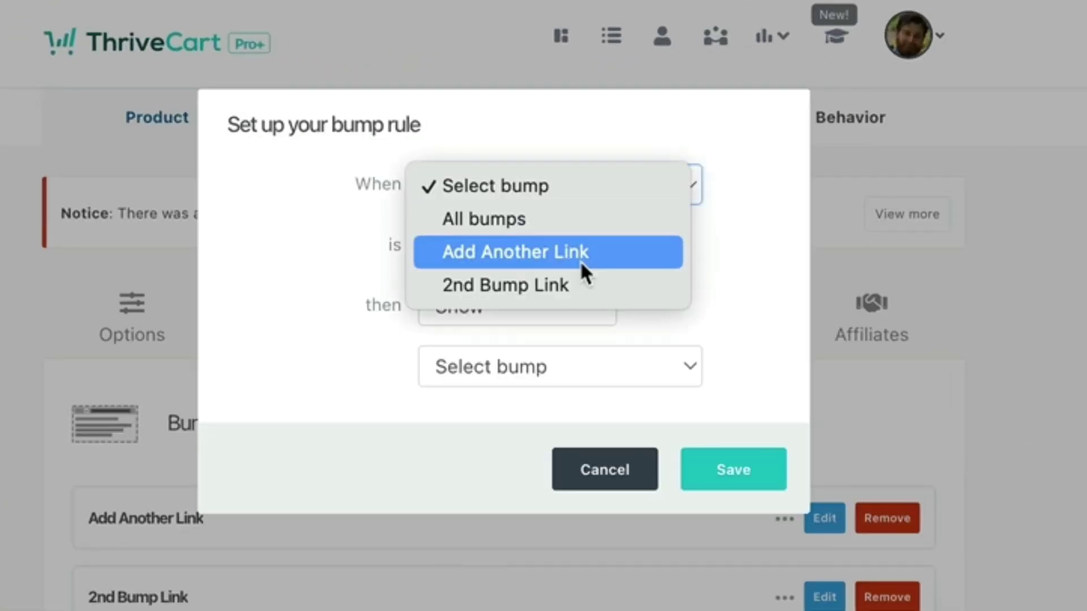
{"action": "left_click", "coordinate": [556, 255]}
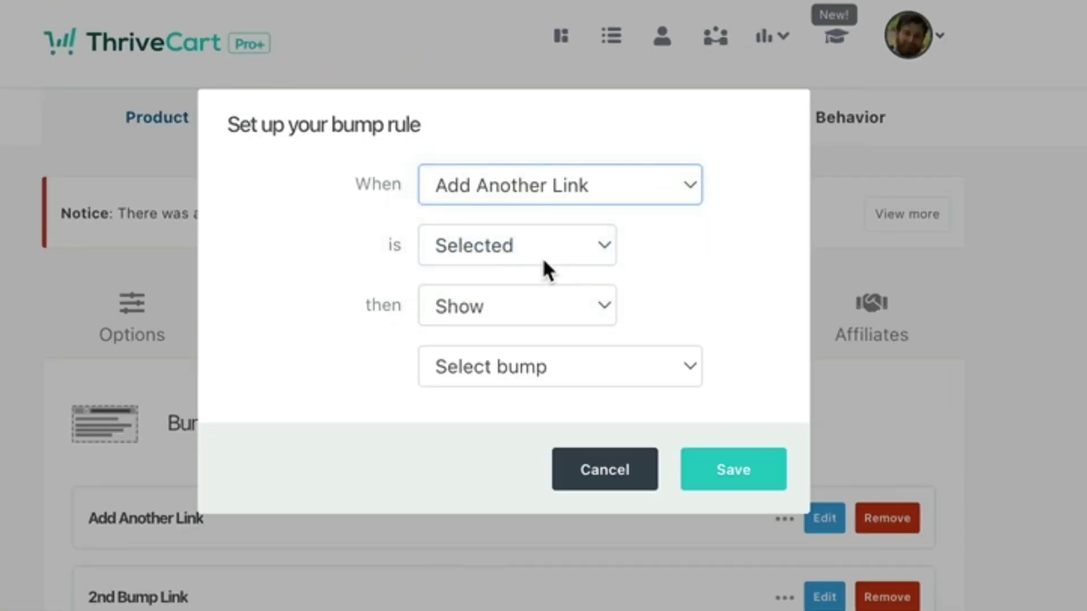
{"action": "left_click", "coordinate": [538, 312]}
{"action": "left_click", "coordinate": [536, 305]}
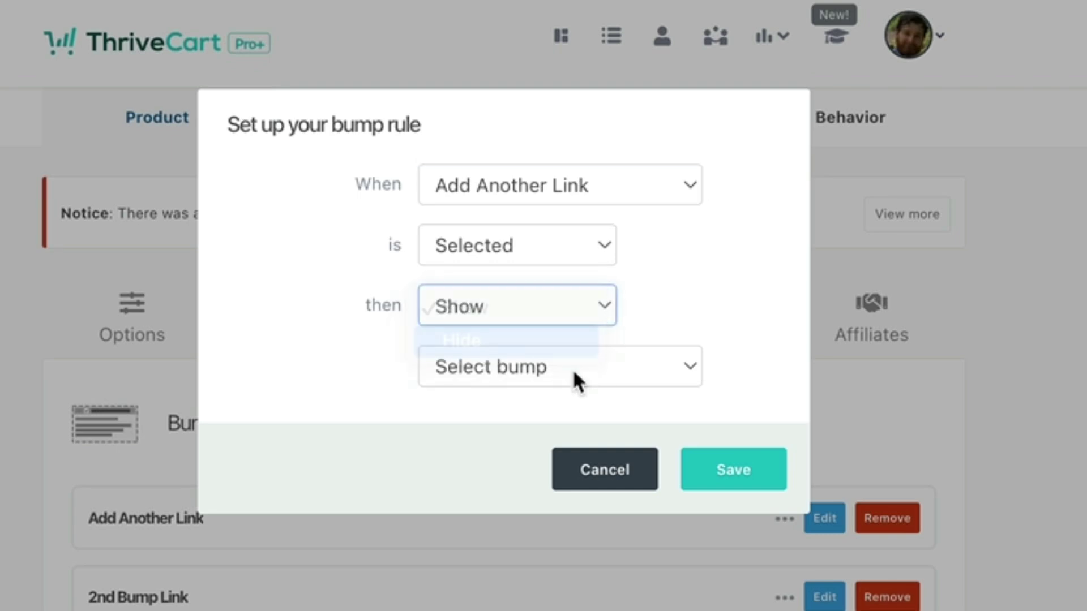
- Reveal 2nd Bump Link with the rule, save it, then Save & get URL for the product
{"action": "left_click", "coordinate": [572, 371]}
{"action": "left_click", "coordinate": [571, 396]}
{"action": "left_click", "coordinate": [733, 472]}
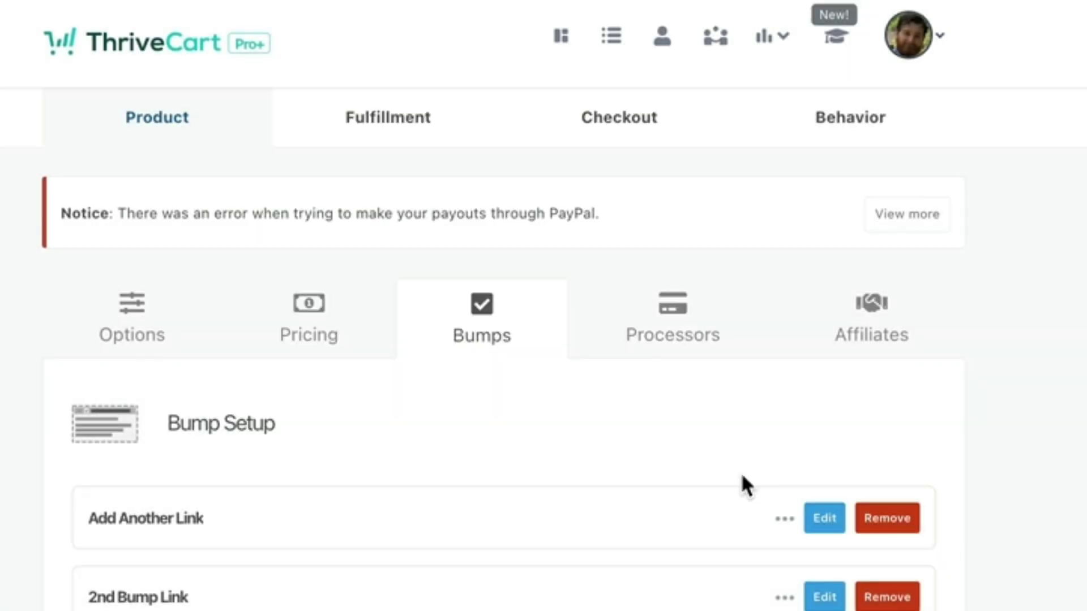
{"action": "left_click", "coordinate": [629, 502]}
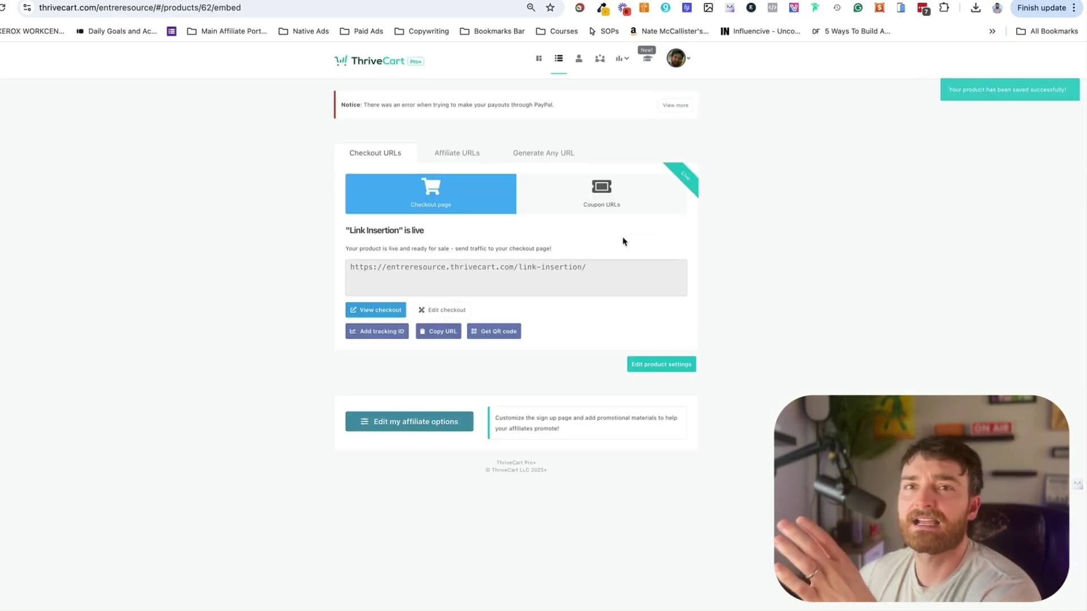
- Go to Link Insertion's Checkout settings and launch the checkout page editor
{"action": "left_click", "coordinate": [559, 58]}
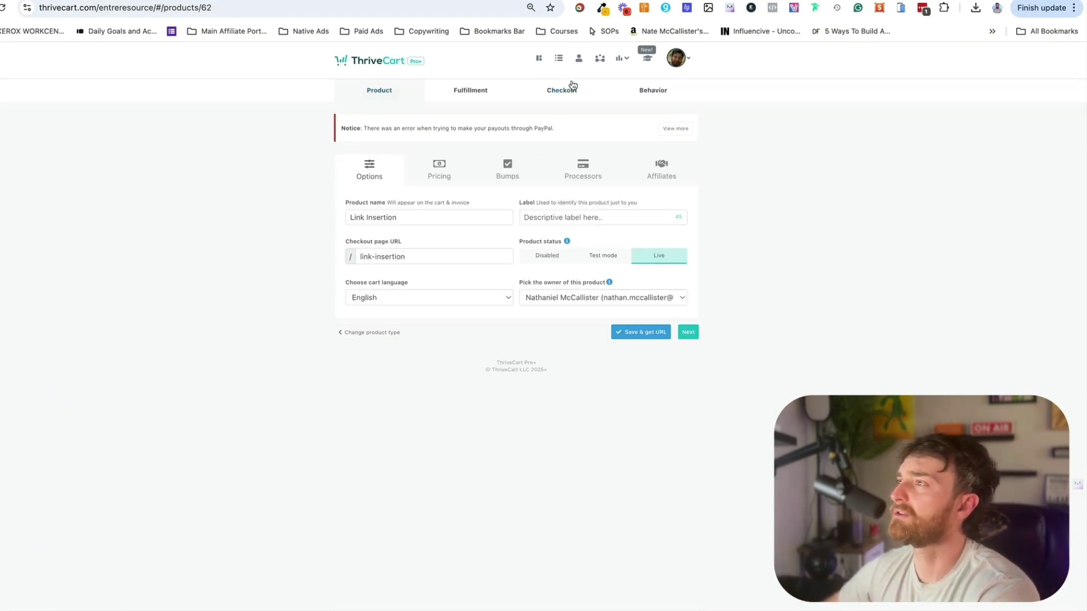
{"action": "left_click", "coordinate": [561, 90]}
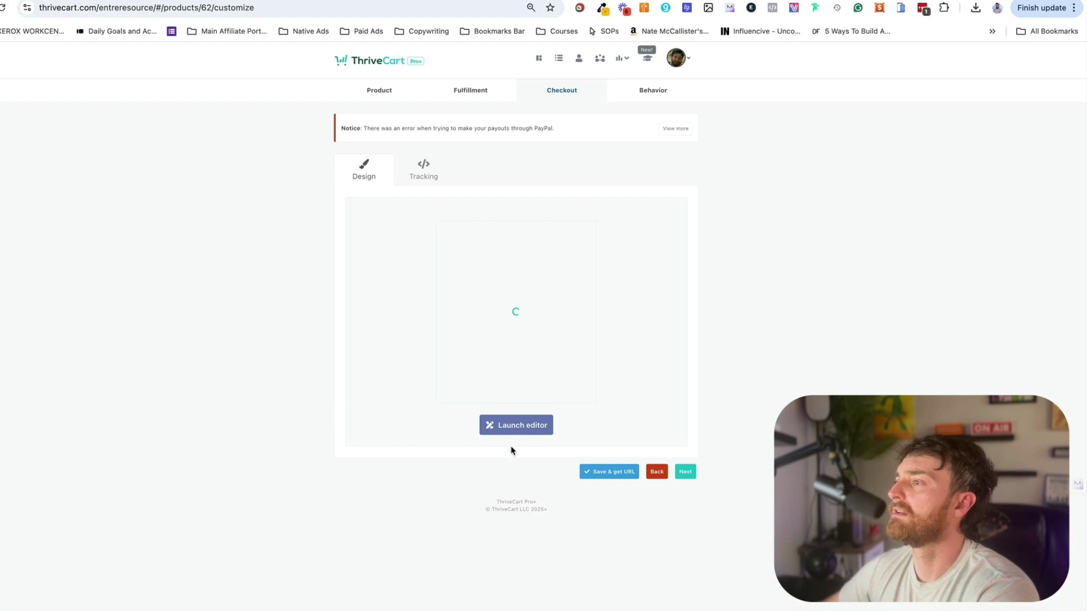
{"action": "left_click", "coordinate": [512, 426]}
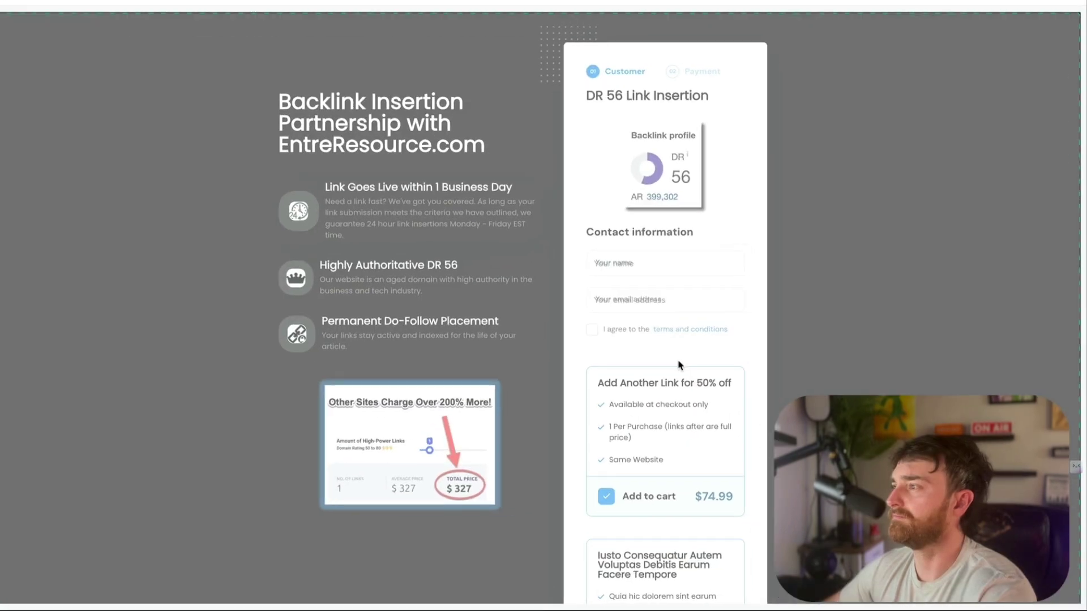
{"action": "scroll", "coordinate": [543, 269], "scroll_direction": "down", "scroll_amount": 5}
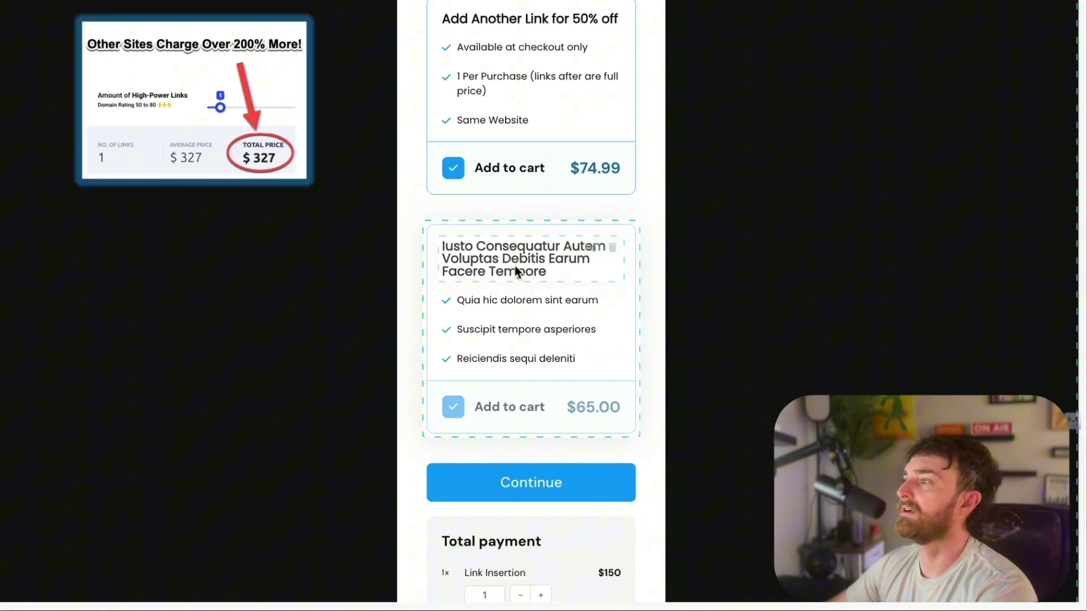
- Rewrite the second bump's heading as 'Nice! How About One More?' and test revealing it on the live checkout
{"action": "left_click", "coordinate": [515, 266]}
{"action": "triple_click", "coordinate": [515, 266]}
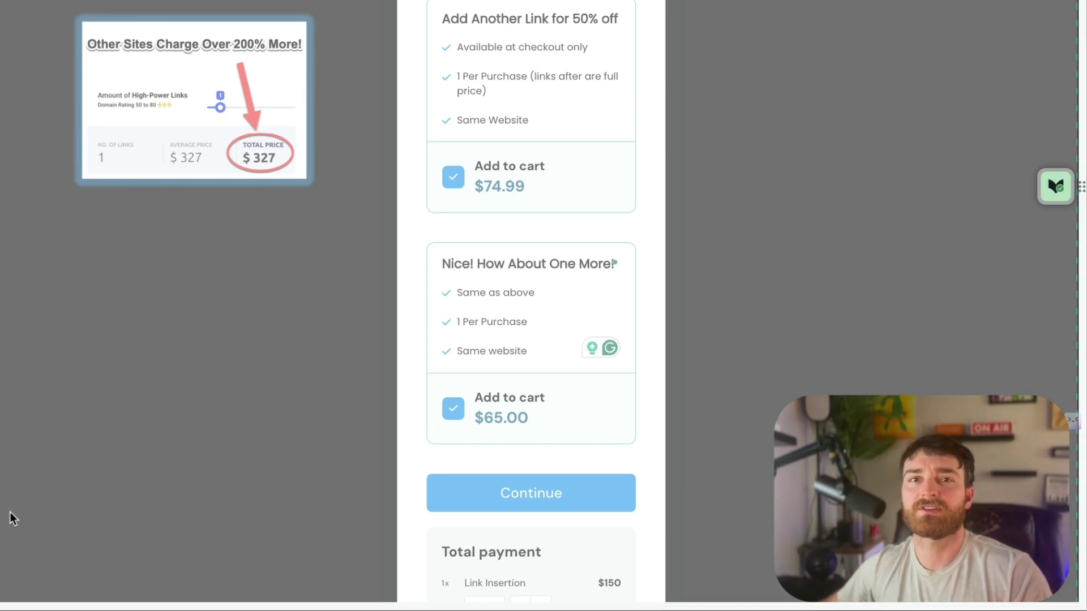
{"action": "scroll", "coordinate": [371, 452], "scroll_direction": "up", "scroll_amount": 1}
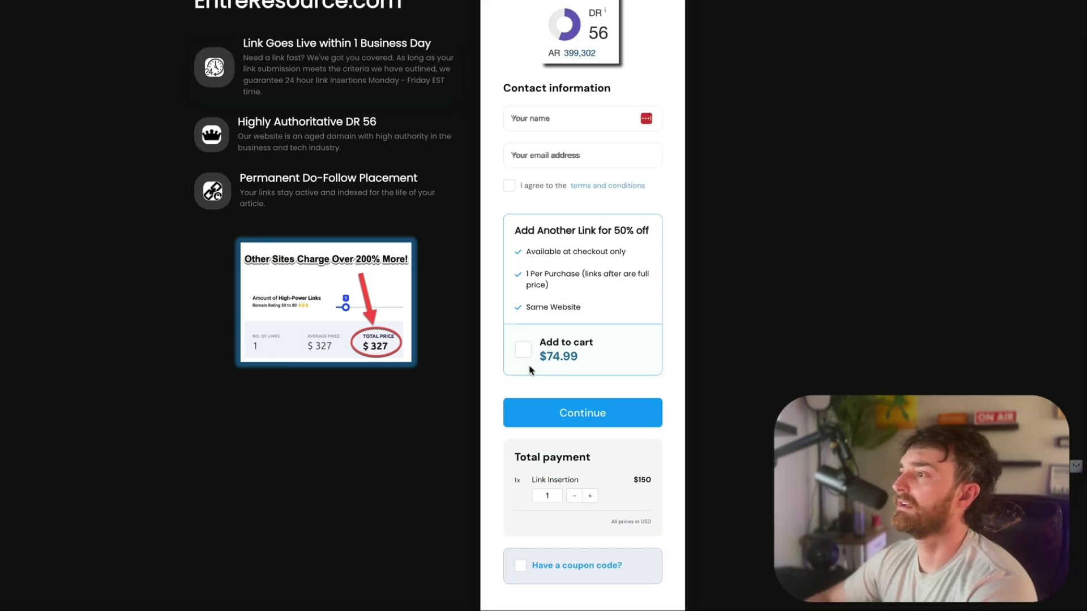
{"action": "left_click", "coordinate": [524, 351]}
{"action": "scroll", "coordinate": [606, 344], "scroll_direction": "down", "scroll_amount": 1}
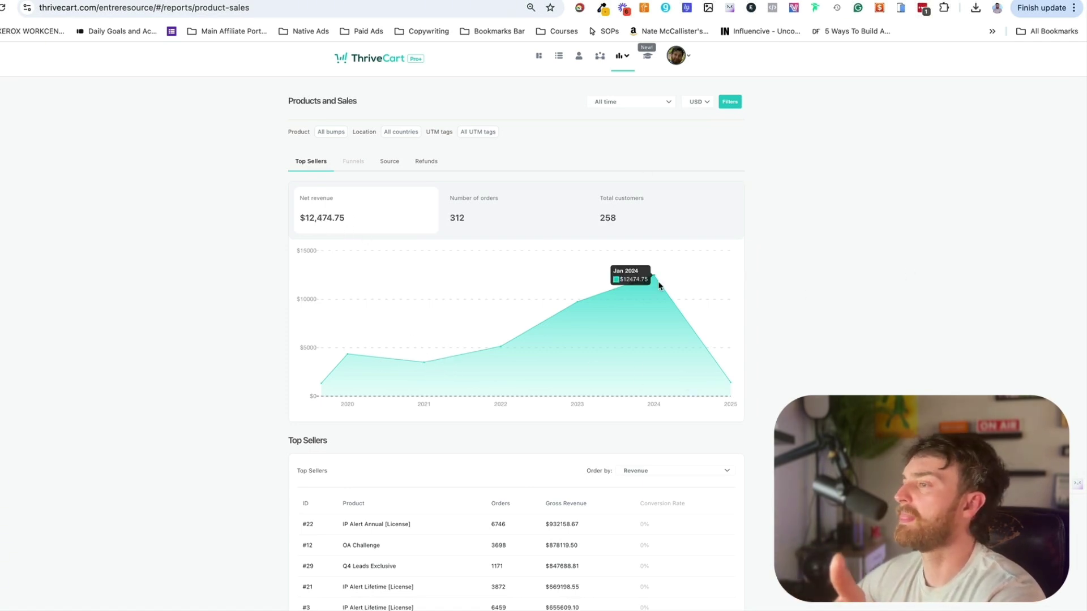
{"action": "scroll", "coordinate": [656, 286], "scroll_direction": "down", "scroll_amount": 2}
{"action": "scroll", "coordinate": [704, 466], "scroll_direction": "down", "scroll_amount": 5}
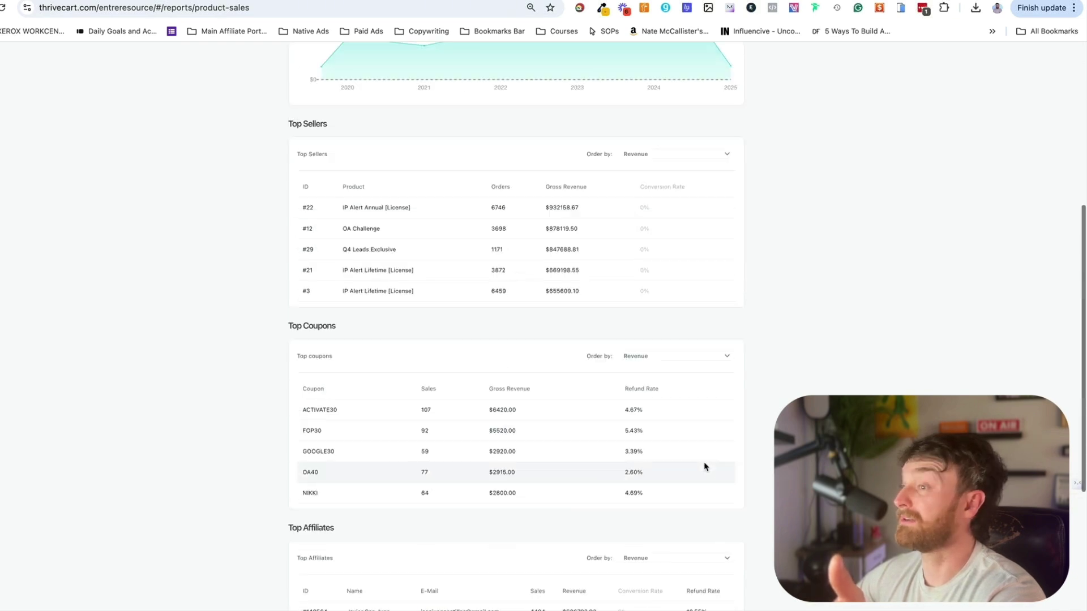
{"action": "scroll", "coordinate": [427, 393], "scroll_direction": "down", "scroll_amount": 5}
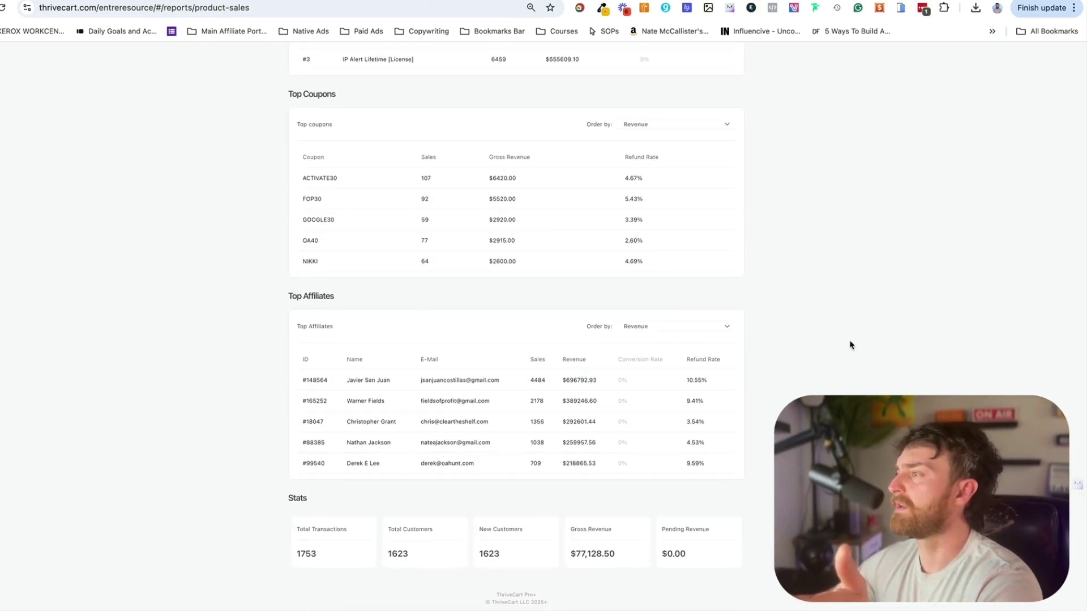
{"action": "scroll", "coordinate": [672, 299], "scroll_direction": "up", "scroll_amount": 15}
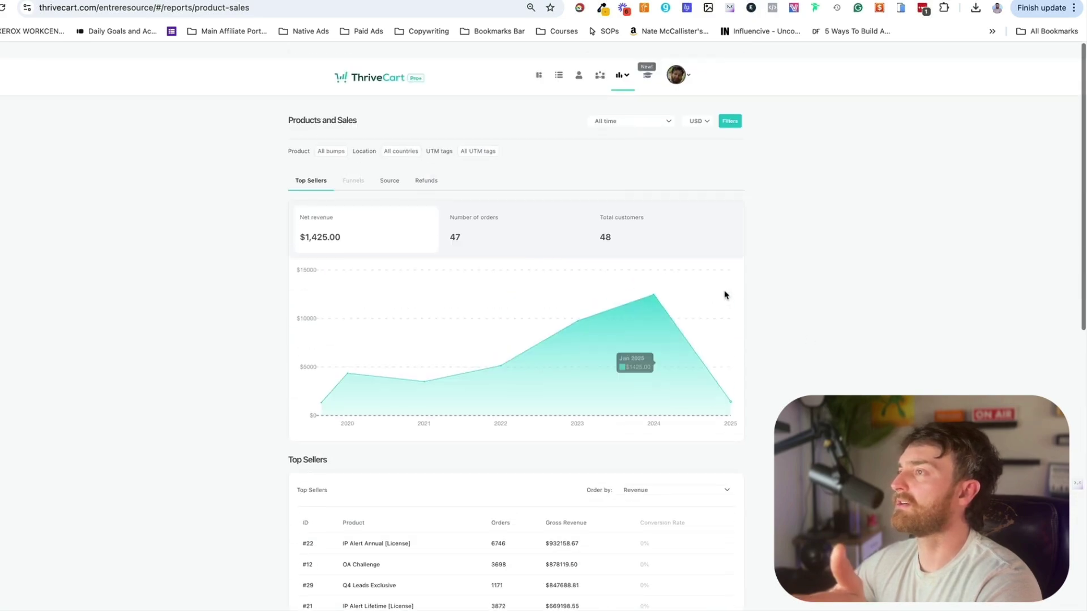